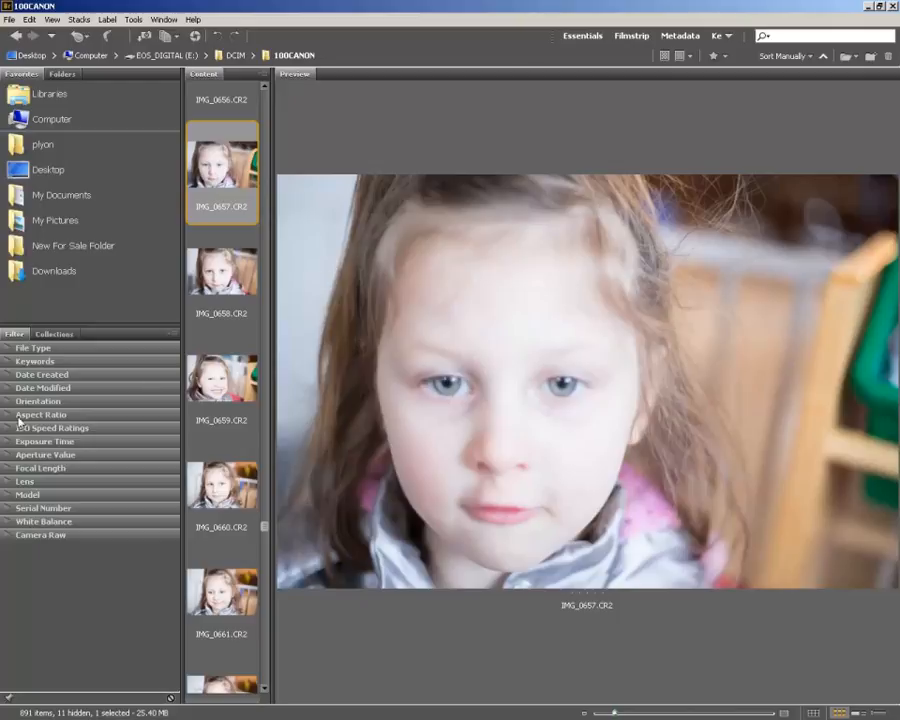
Step: Look through the ISO speed rating and aperture value filter criteria, and collapse both lists again
left_click(8, 430)
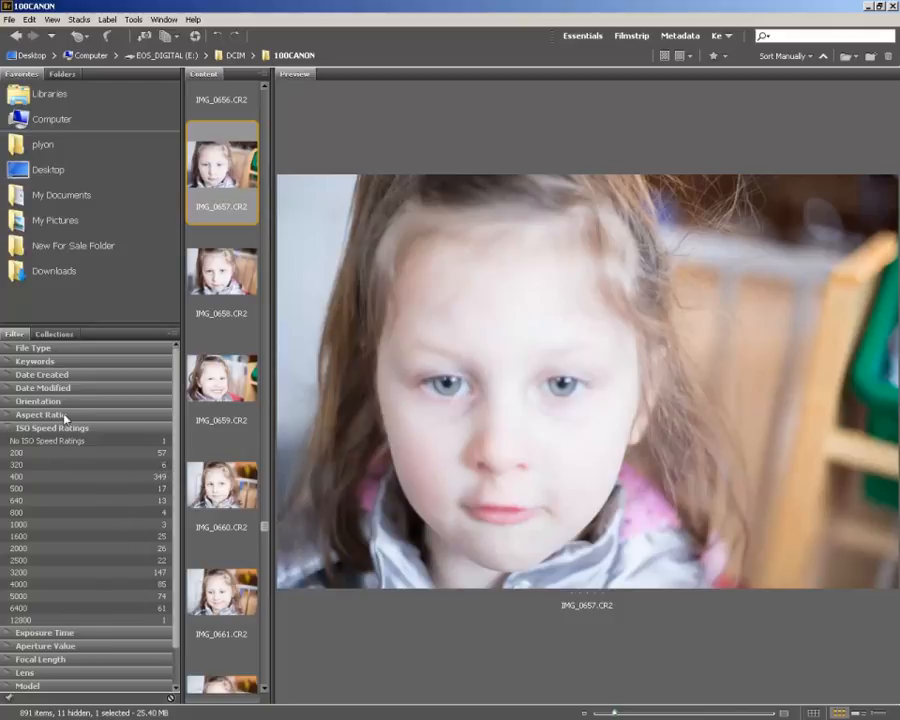
left_click(79, 646)
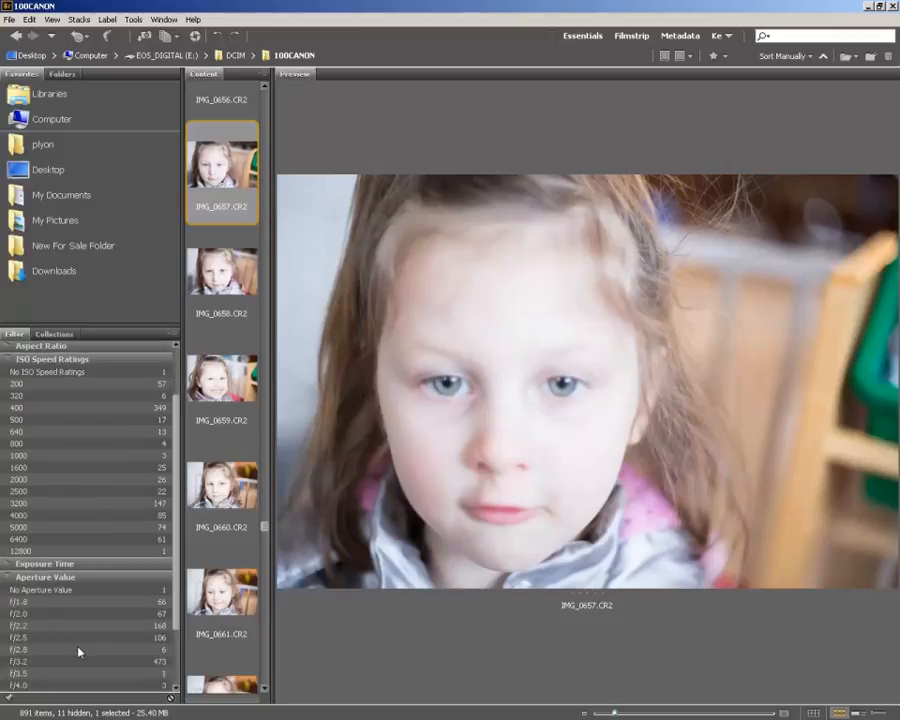
left_click(12, 577)
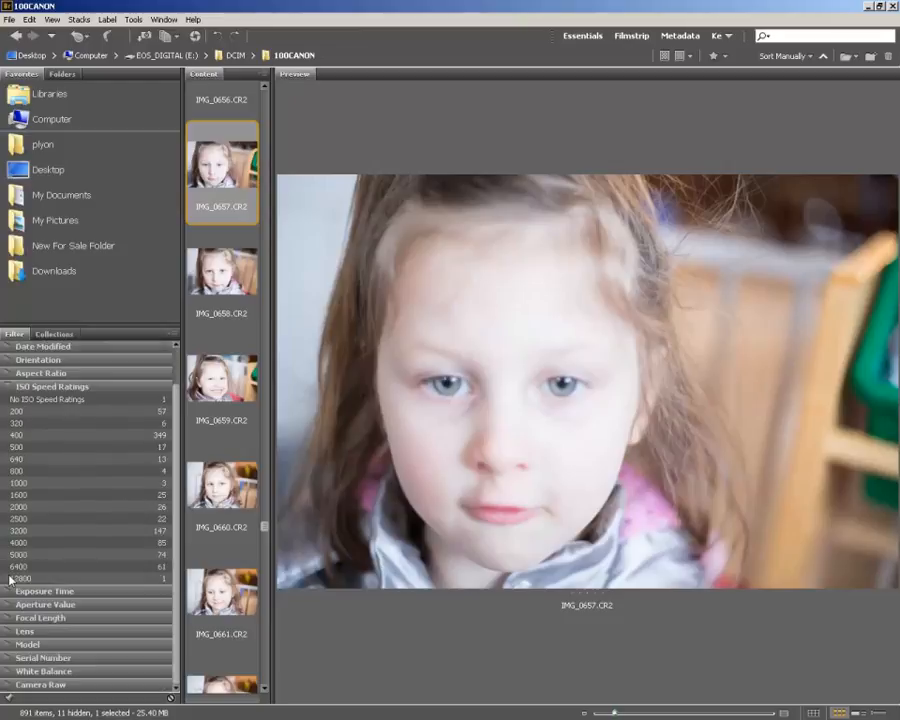
left_click(13, 381)
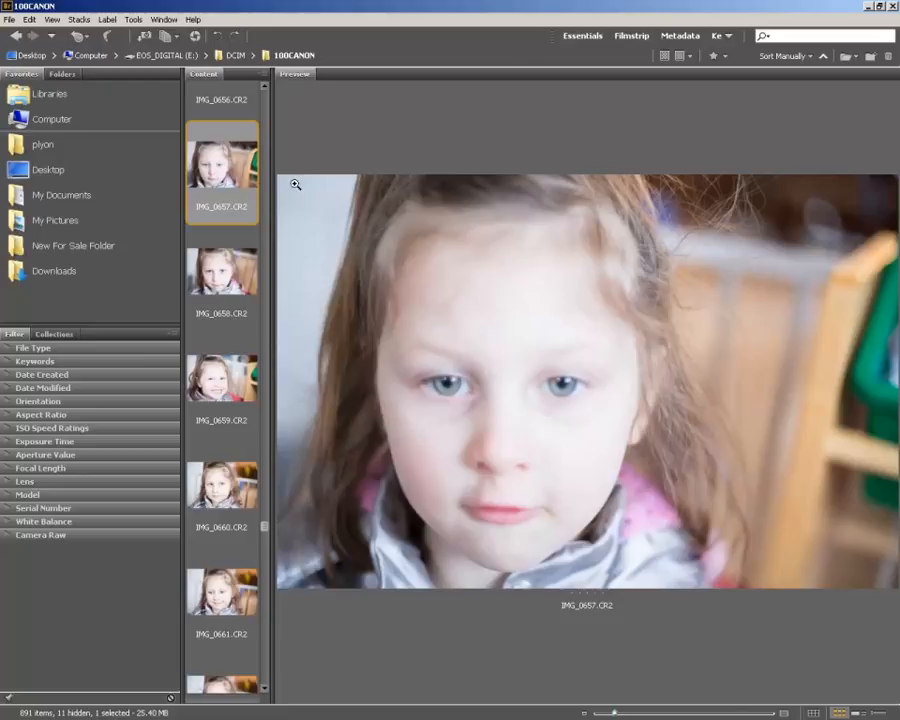
Step: Review the rating options, inspect the eye in IMG_0657.CR2 enlarged at full screen, and mark the photo as Reject
left_click(108, 20)
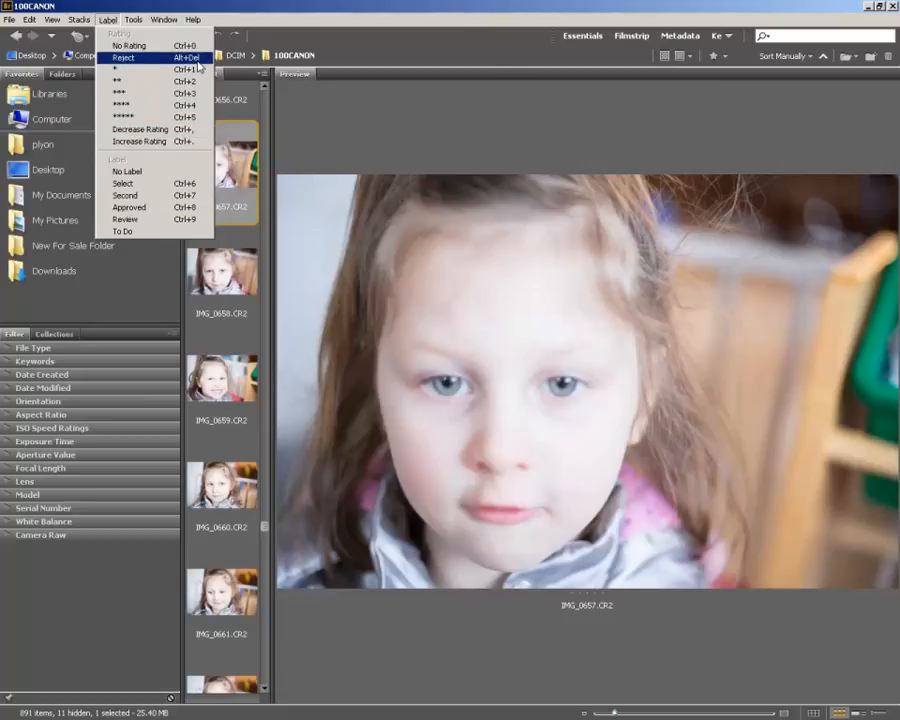
left_click(435, 42)
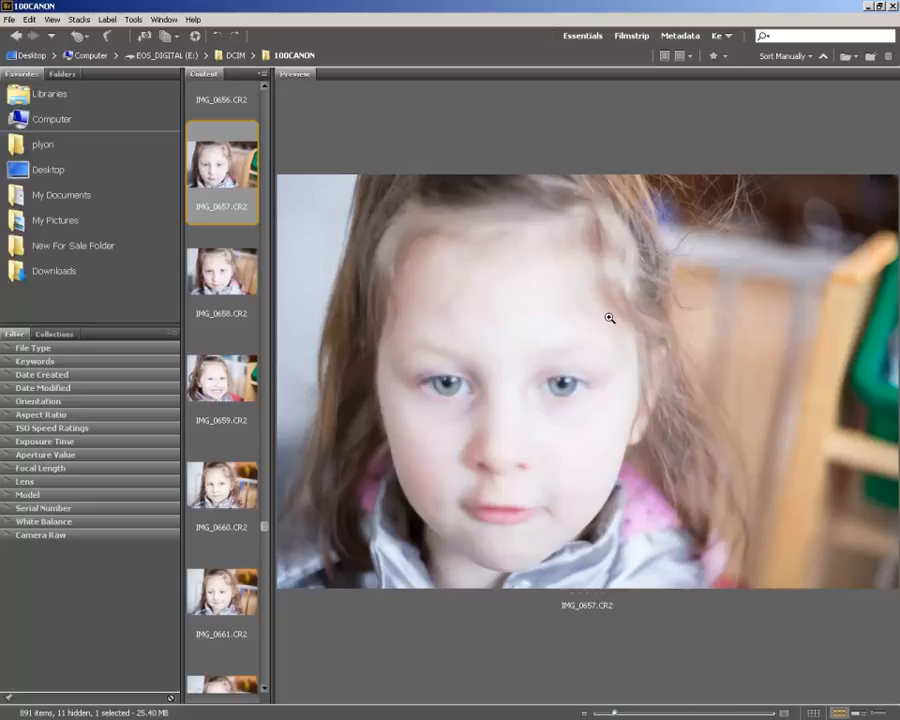
key("space")
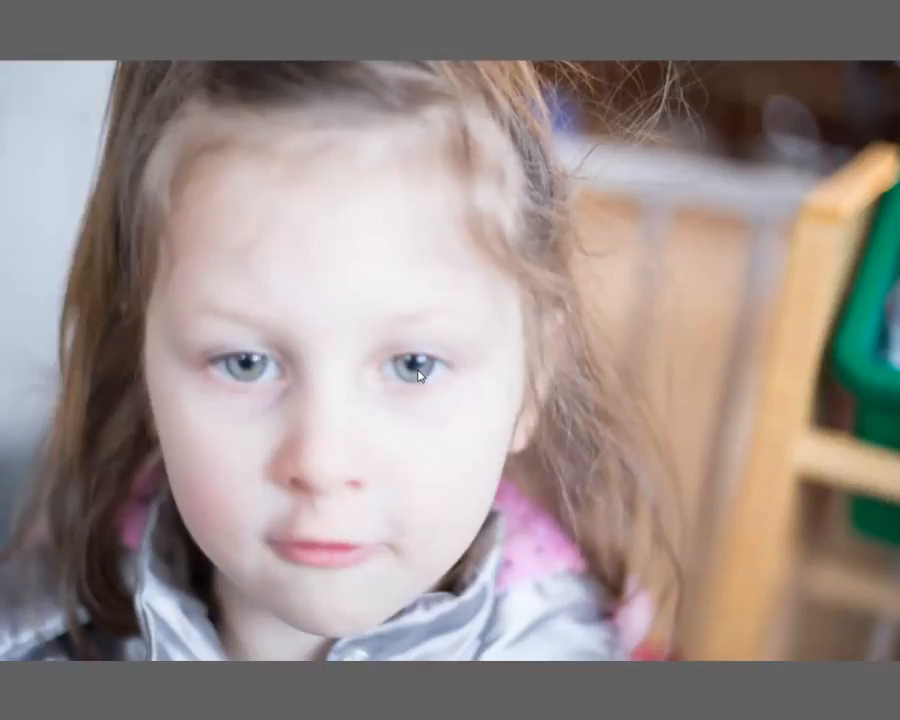
left_click(418, 373)
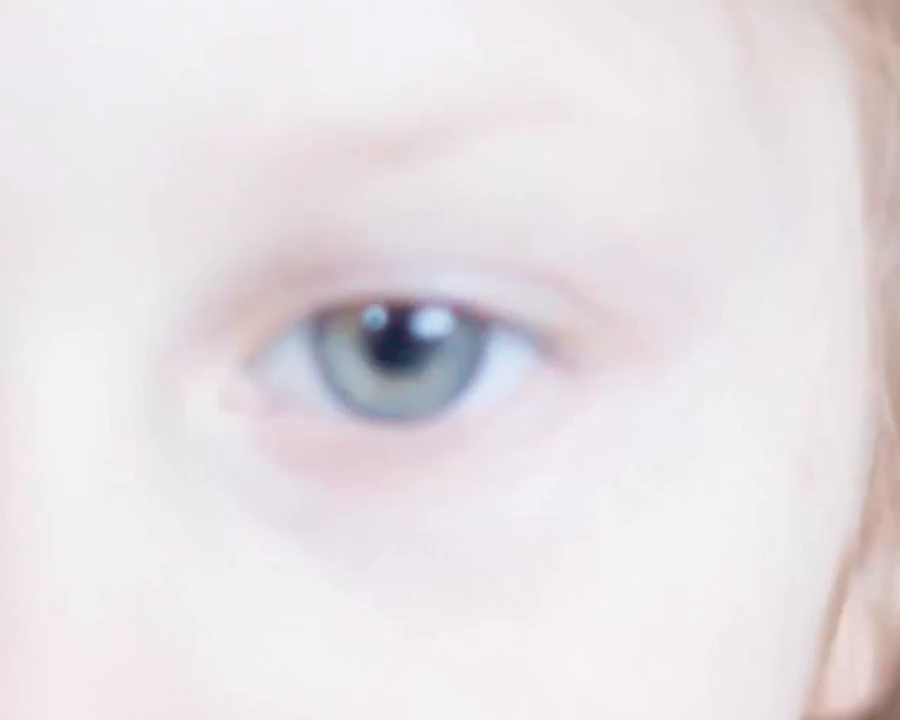
key("space")
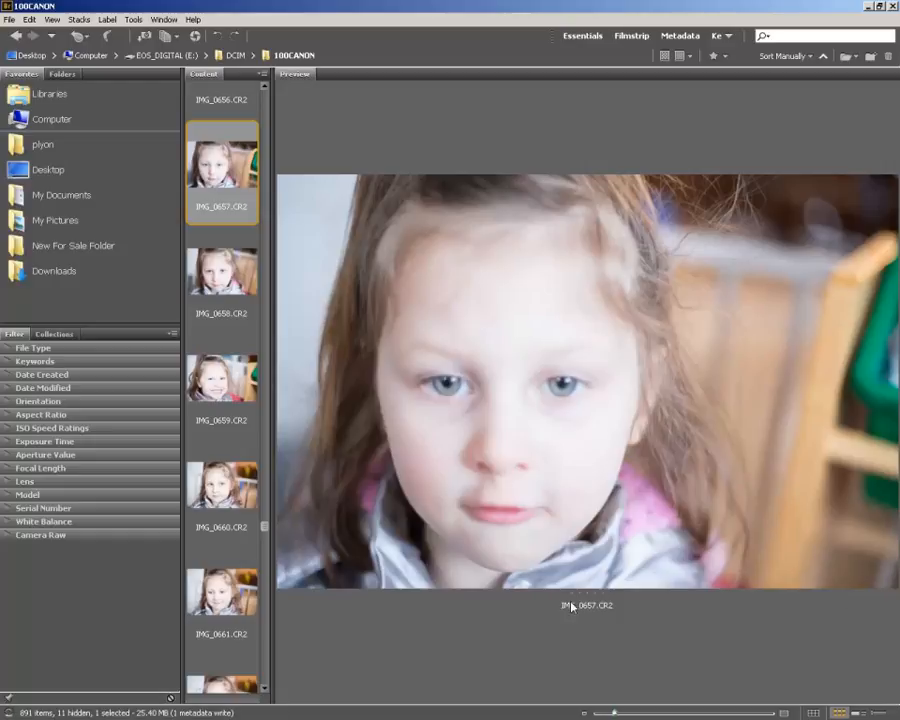
key("alt+Delete")
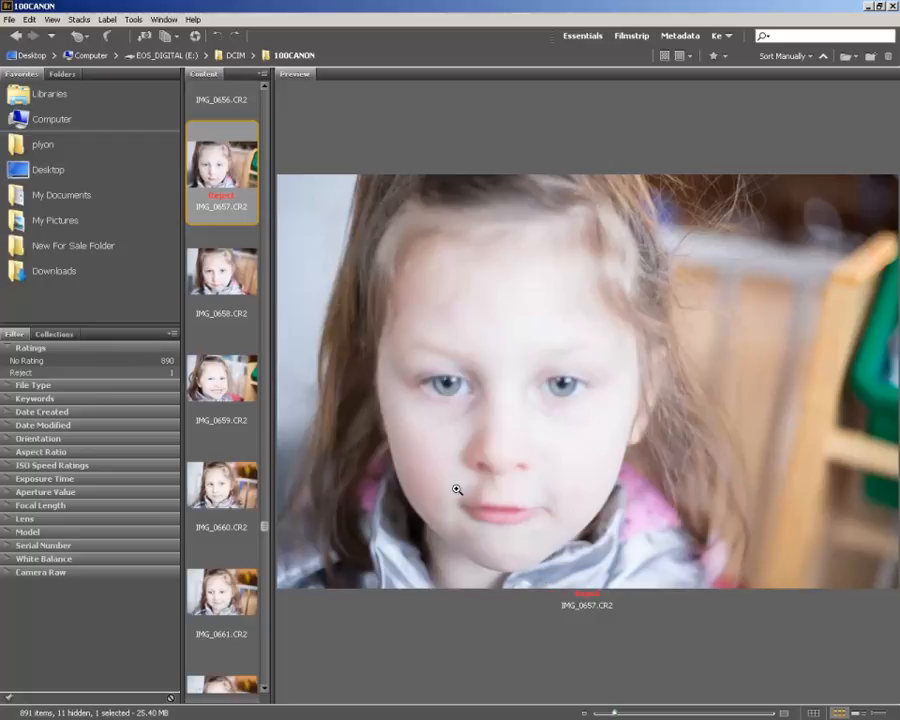
Step: Inspect the eye in IMG_0658.CR2 enlarged at full screen, and label IMG_0658.CR2 and IMG_0659.CR2 as Approved
left_click(229, 281)
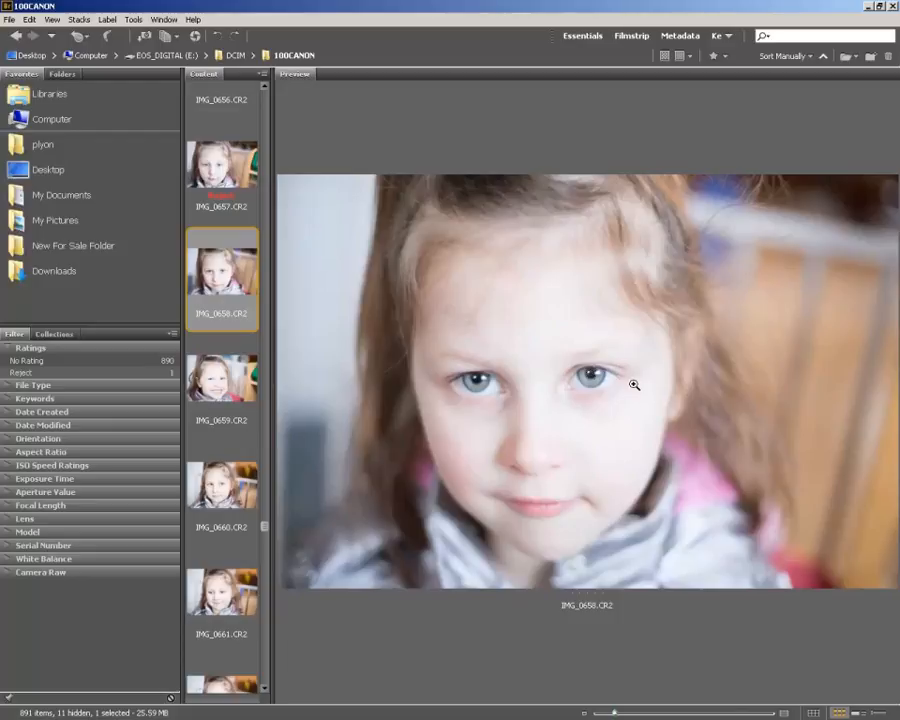
key("space")
left_click(481, 351)
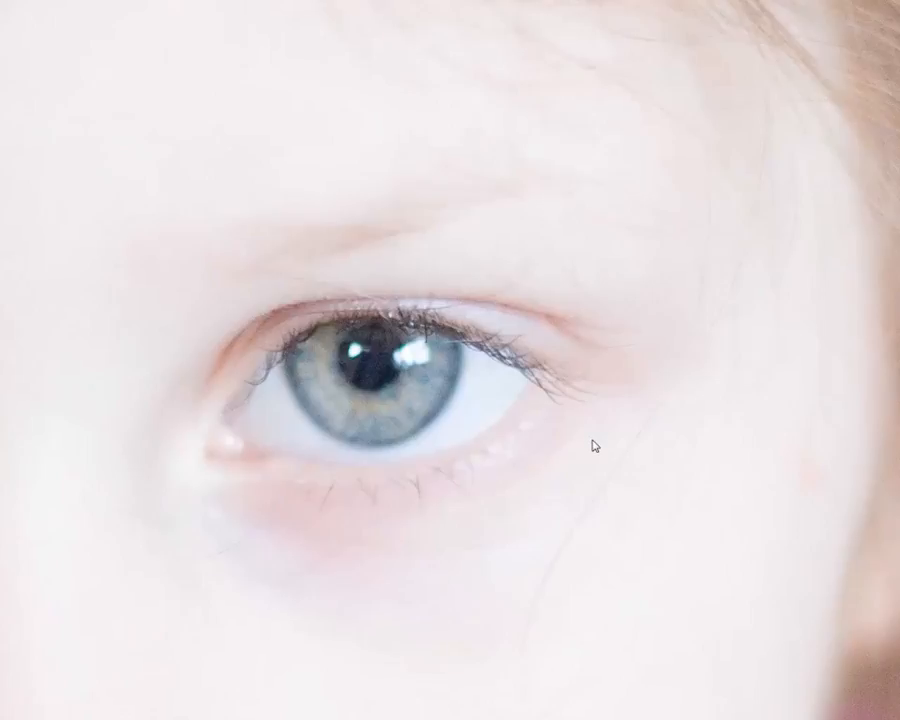
key("space")
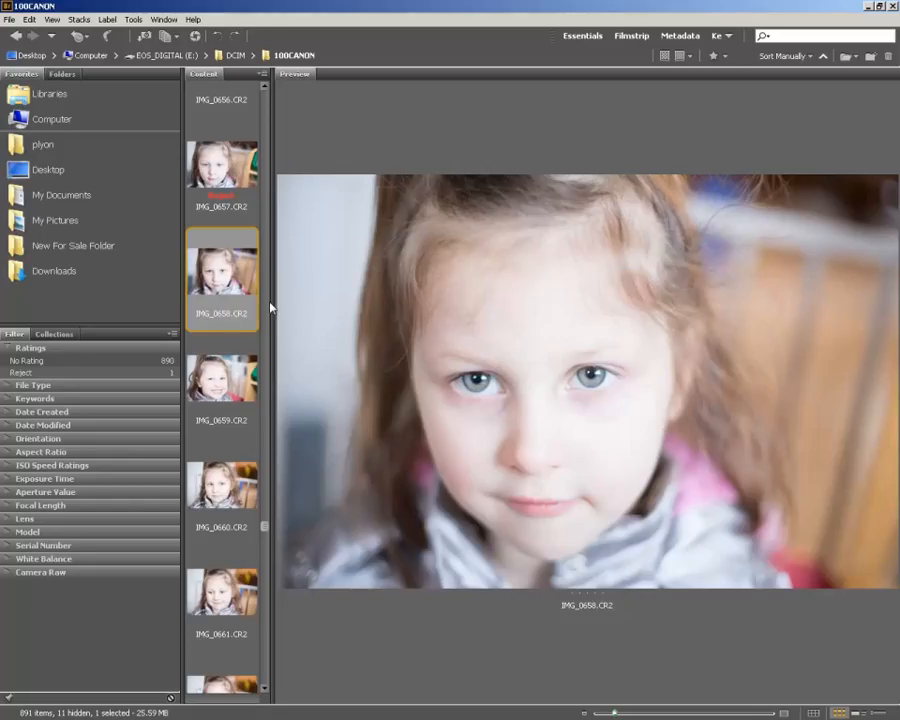
key("ctrl+8")
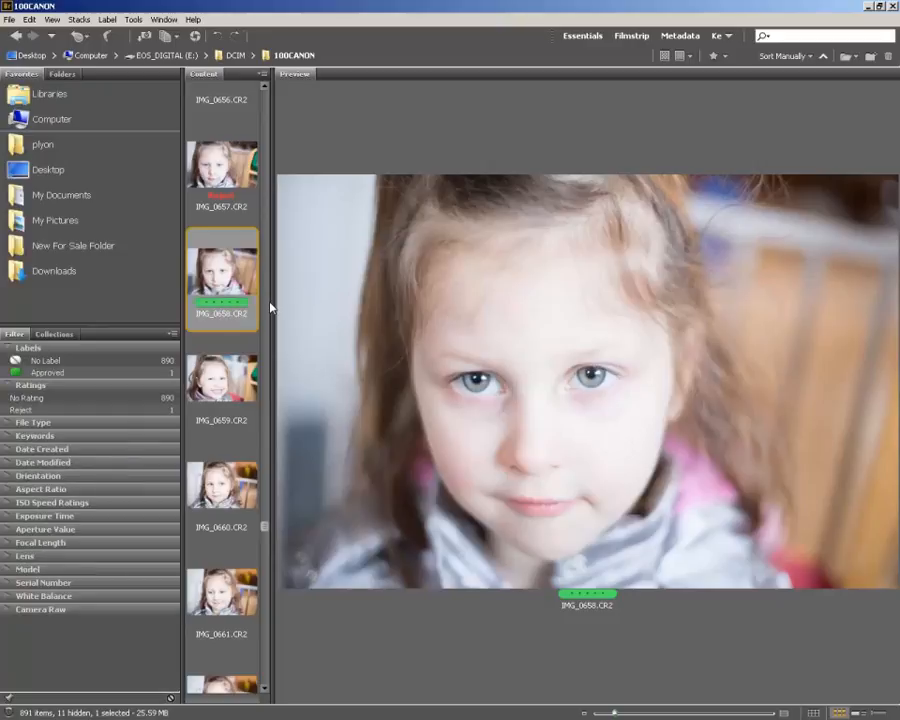
left_click(232, 391)
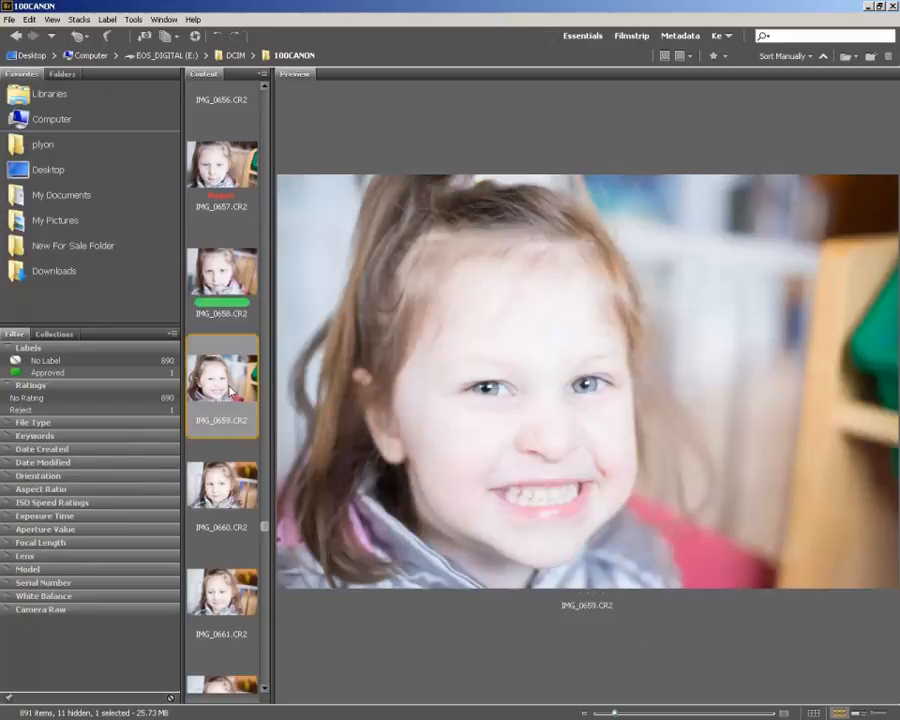
key("ctrl+8")
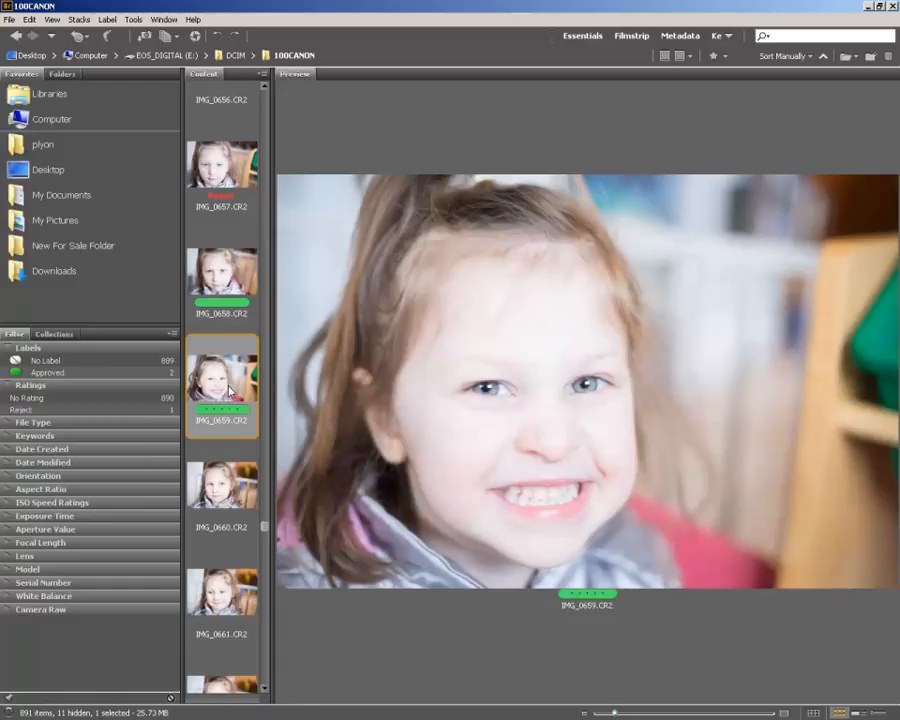
Step: Mark the photos IMG_0660.CR2 and IMG_0661.CR2 as Reject
left_click(229, 500)
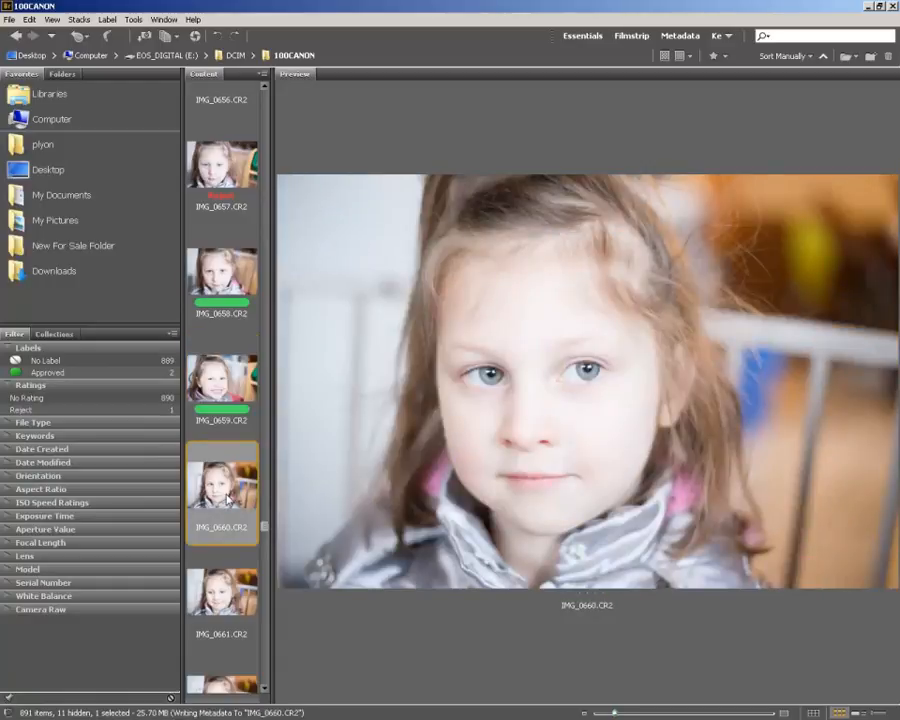
key("alt+Delete")
left_click(237, 604)
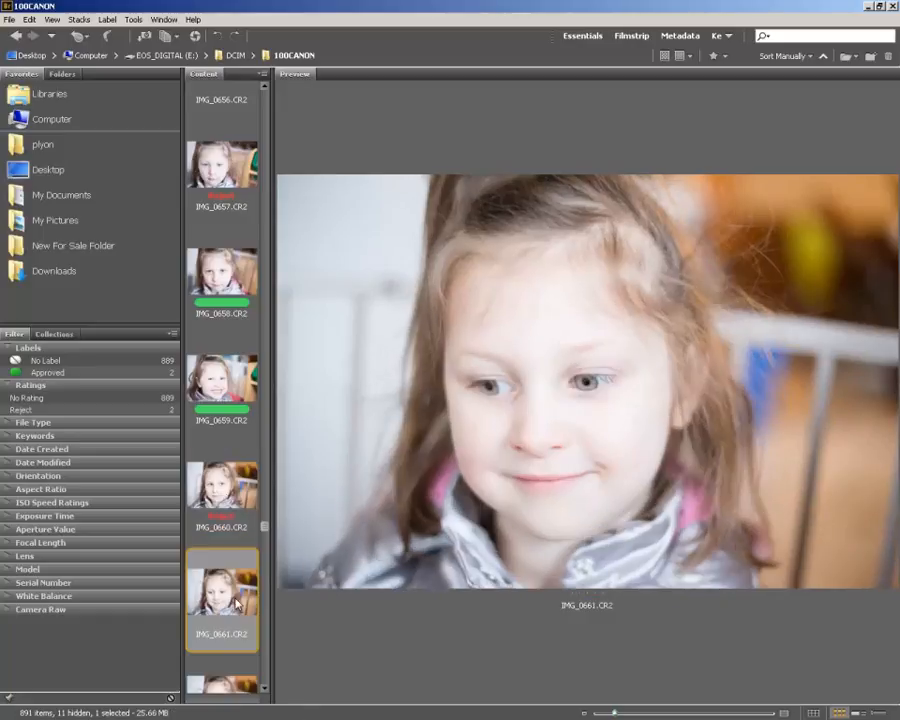
key("alt+Delete")
Step: Filter the folder to the Approved label and select both IMG_0658.CR2 and IMG_0659.CR2
left_click(228, 265)
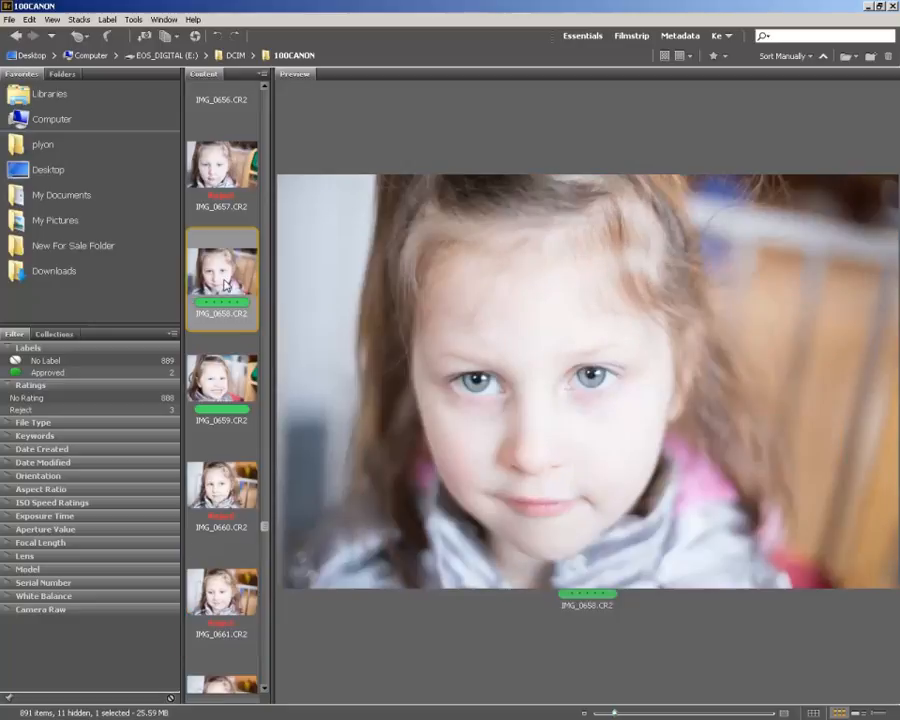
left_click(56, 373)
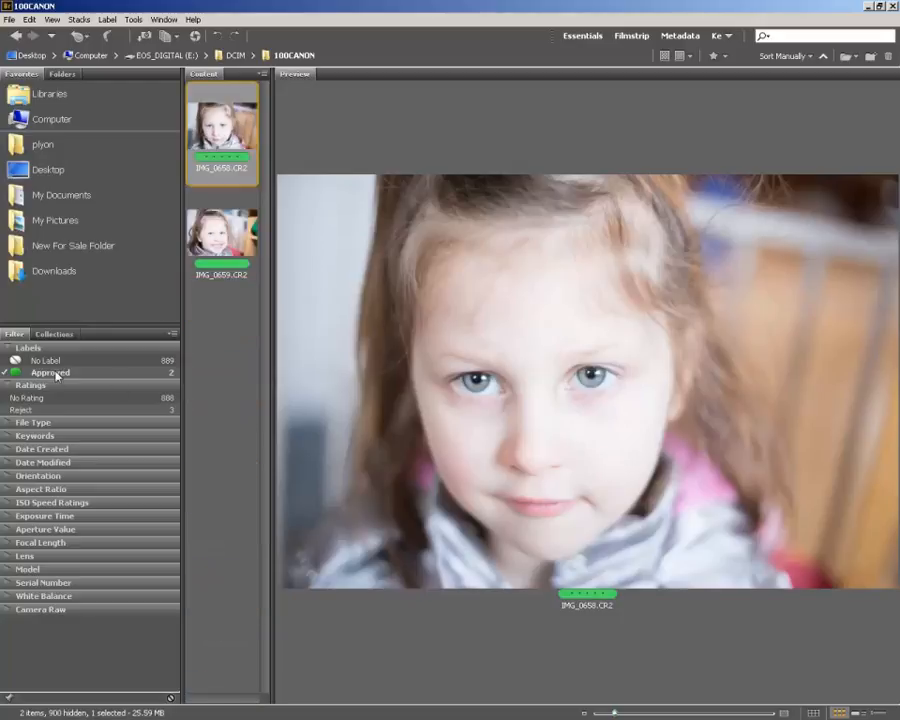
left_click(227, 251, "ctrl")
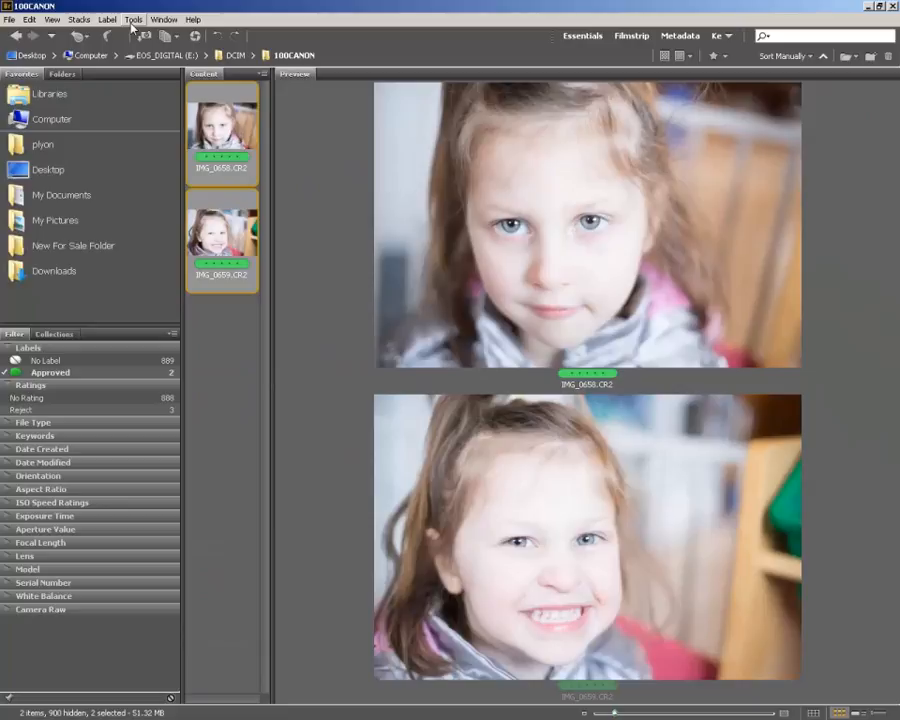
Step: Start a Batch Rename of the selected photos and create a new folder named Memory52 Project in My Pictures for the destination
left_click(132, 21)
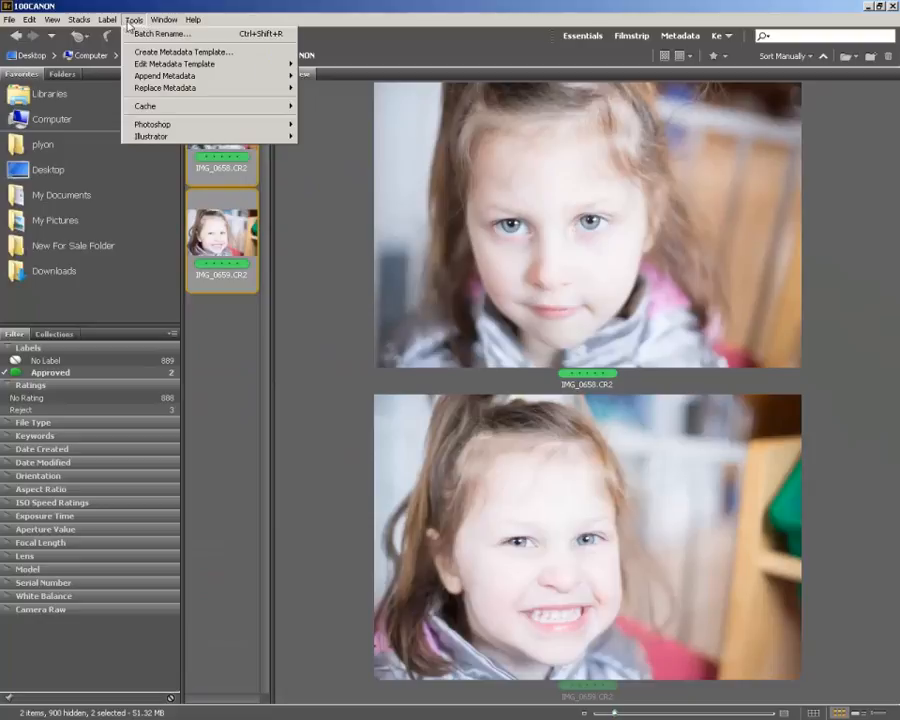
left_click(135, 33)
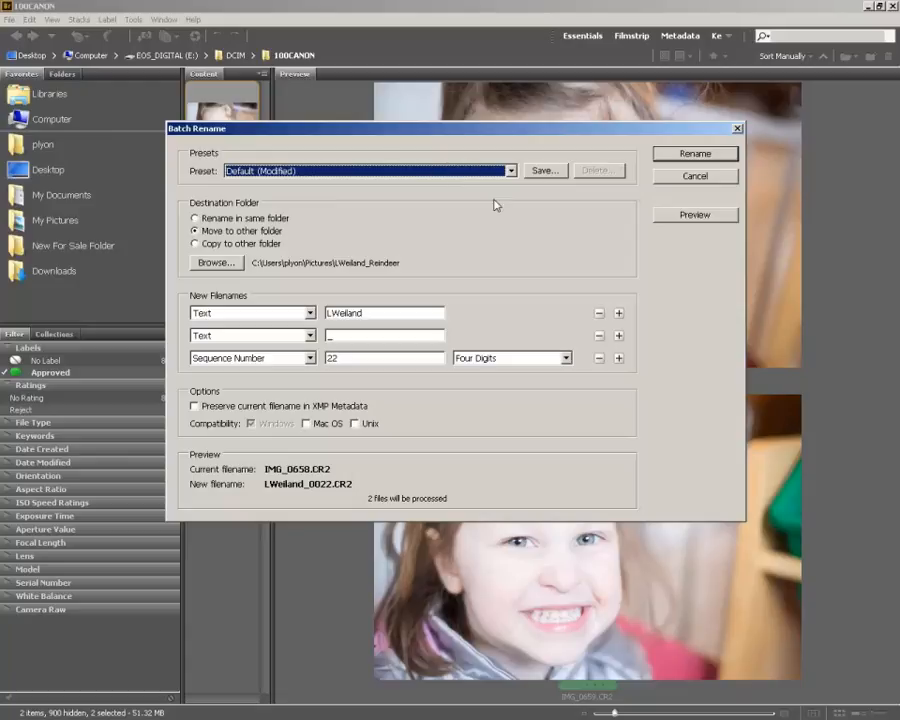
left_click(212, 266)
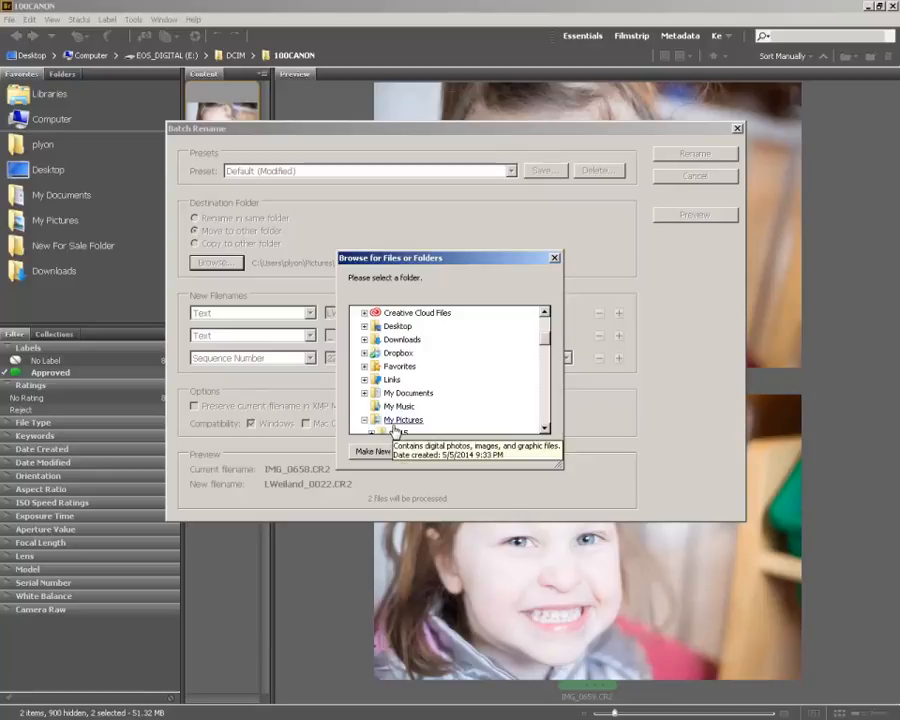
left_click(402, 421)
left_click(386, 455)
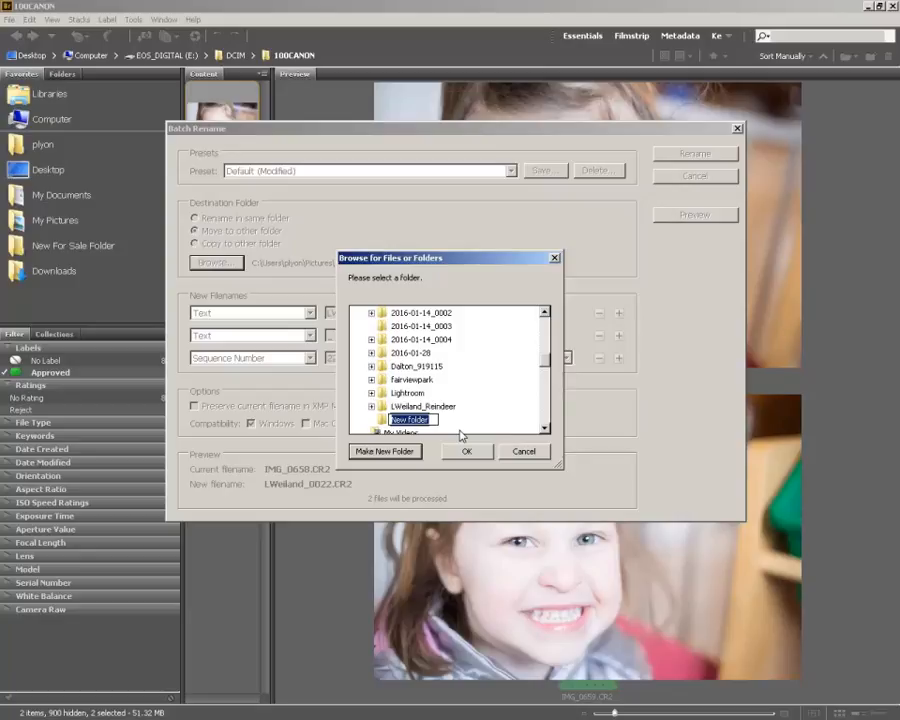
type("Memo")
type("ryS")
type("2")
type(" Pro")
type("jec")
type("t")
Step: Create a subfolder named Week1 inside Memory52 Project and set it as the destination folder
left_click(381, 423)
left_click(390, 452)
type("Week1")
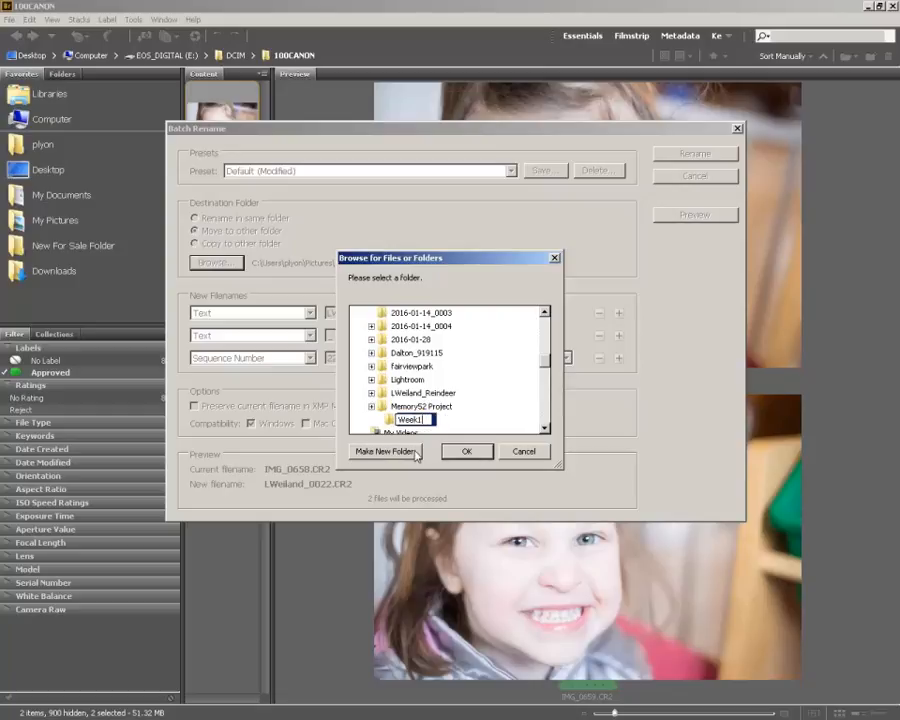
left_click(391, 426)
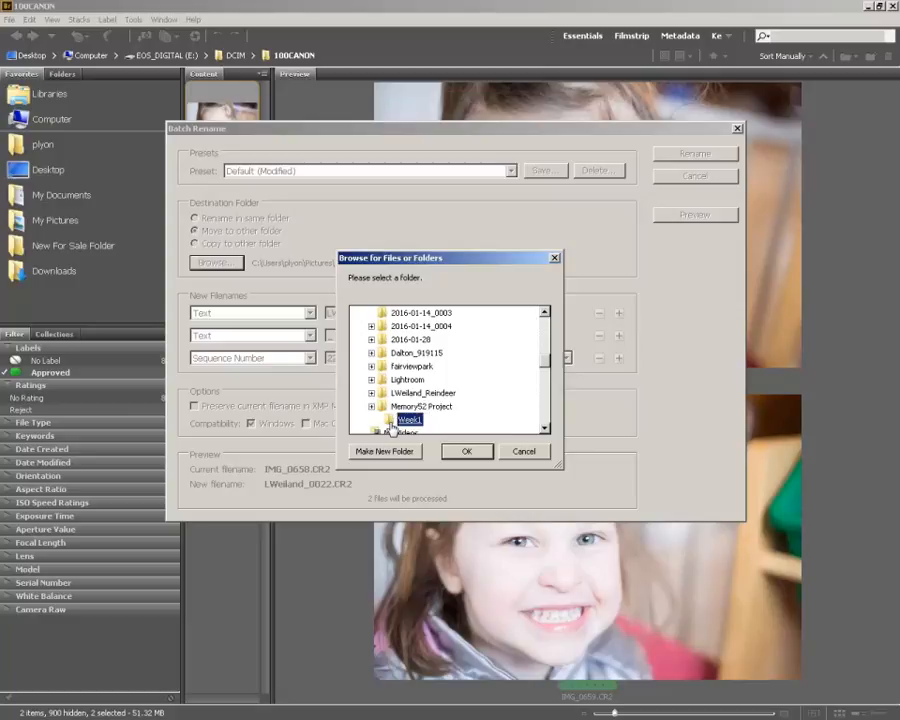
left_click(481, 456)
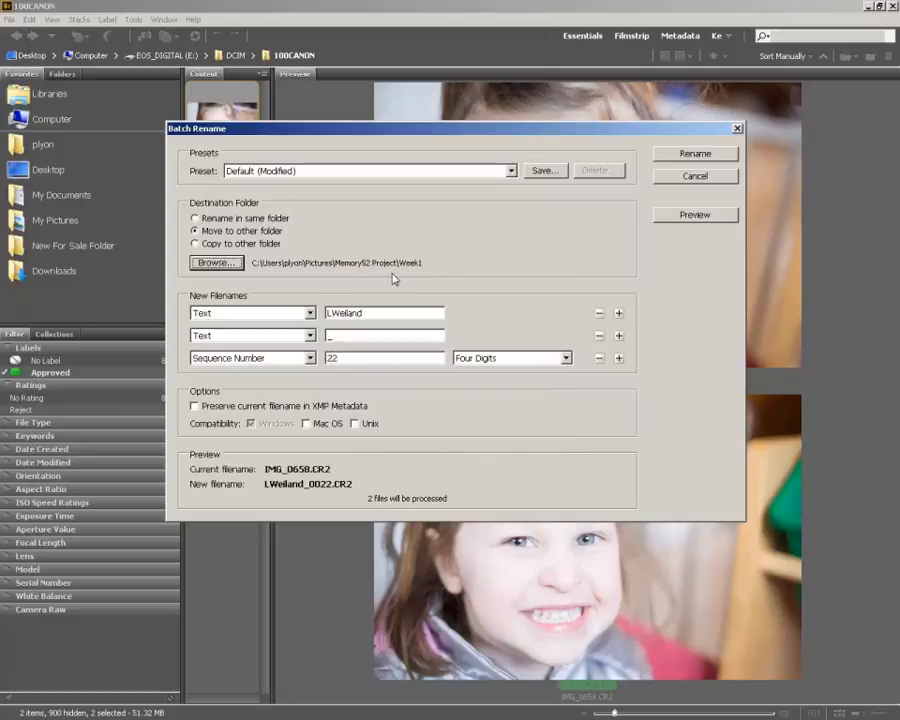
Step: Set the new filename text to m52w1 with a two-digit sequence number starting at 1, and run the batch rename
left_click_drag(387, 314, 273, 319)
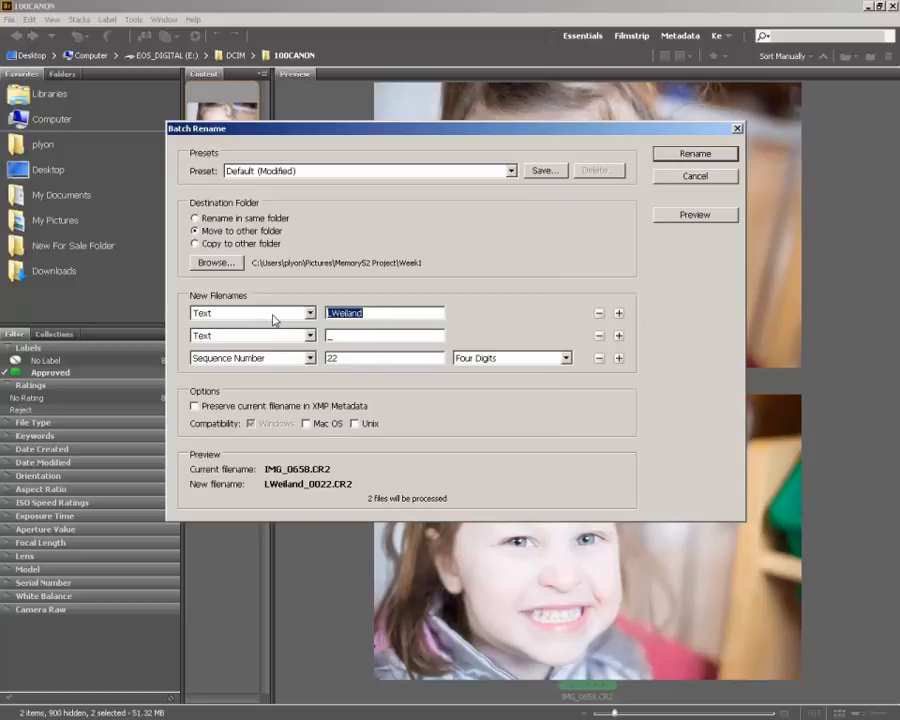
type("m52w1")
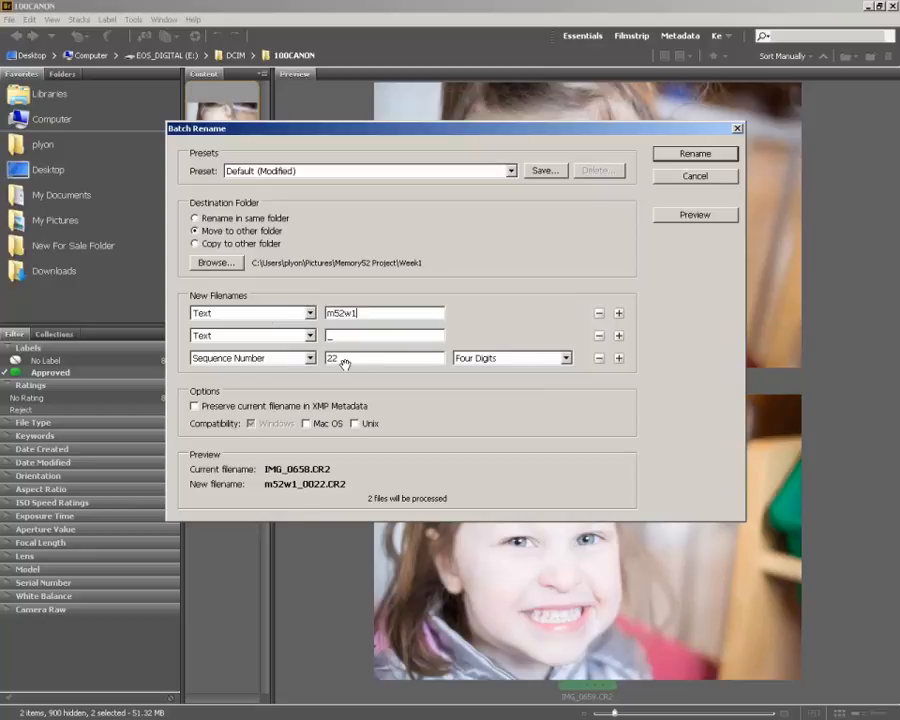
left_click_drag(343, 362, 316, 361)
type("1")
left_click(564, 359)
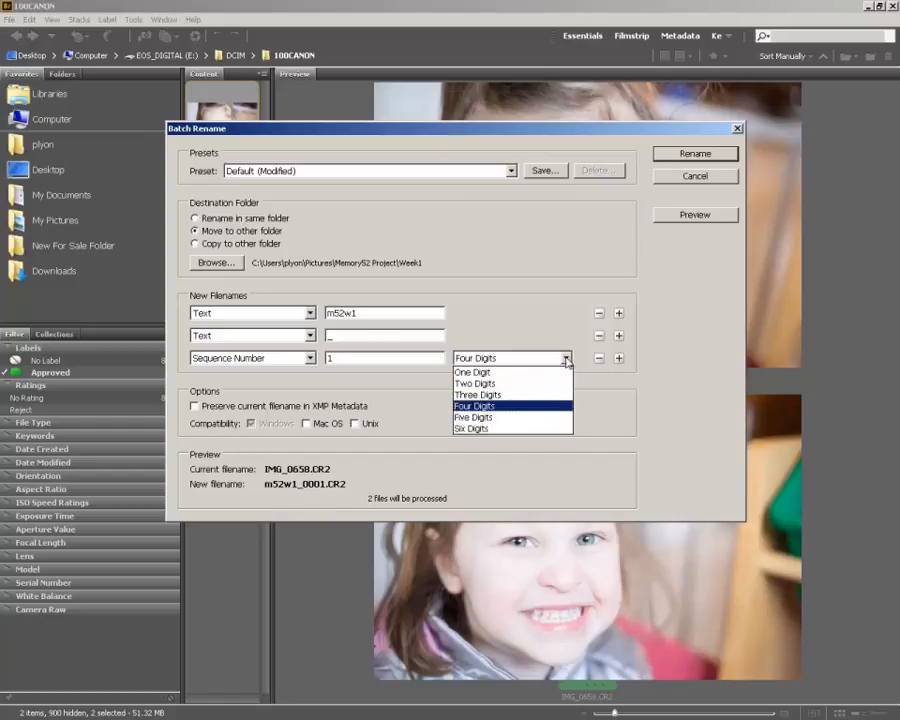
left_click(500, 385)
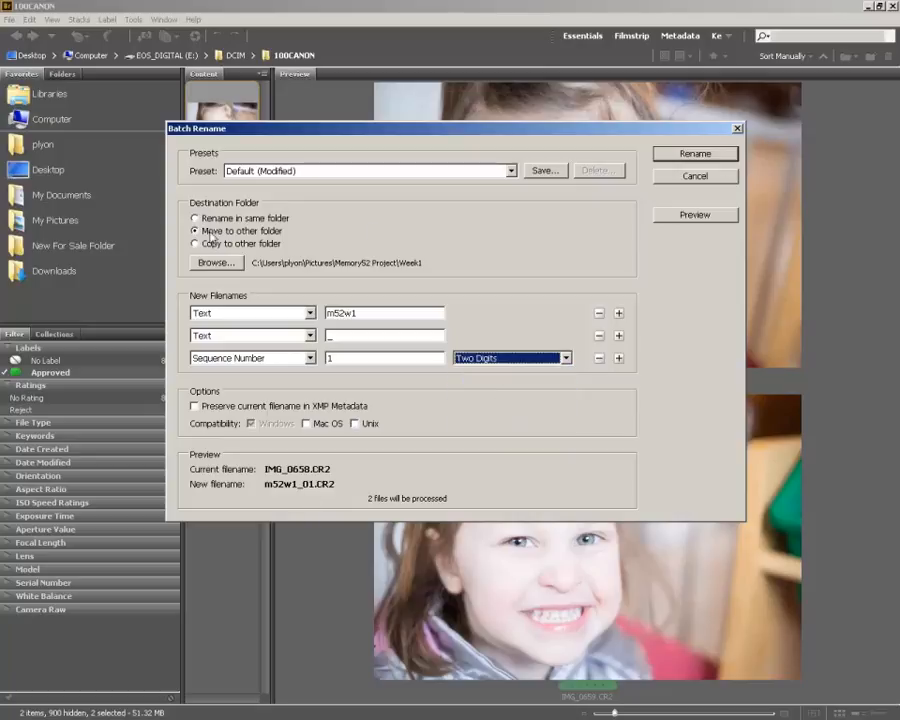
left_click(718, 157)
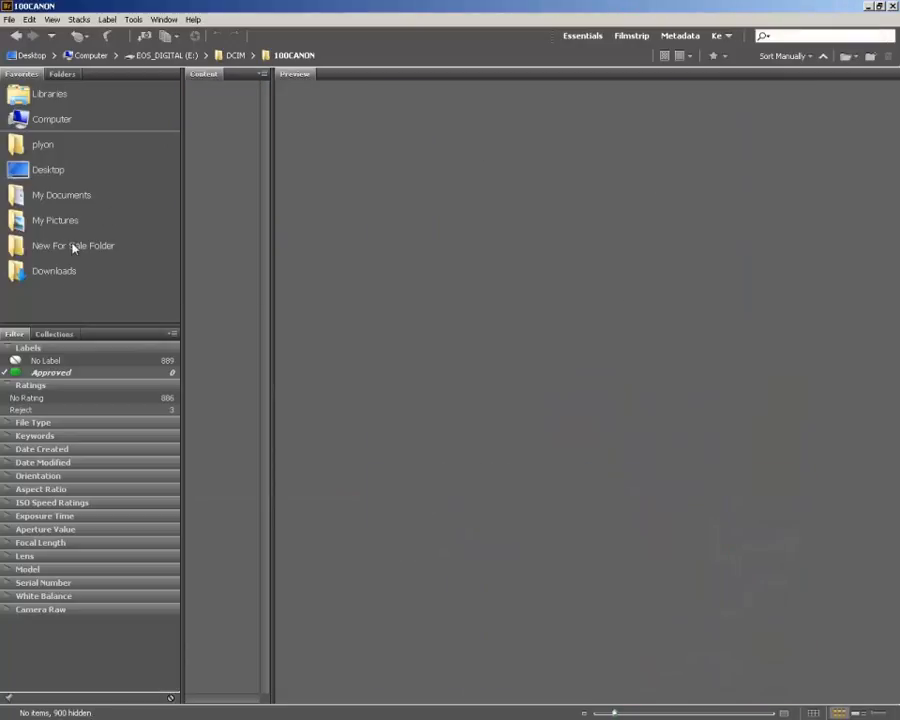
Step: Open the Week1 folder inside Memory52 Project in My Pictures and preview both renamed photos
left_click(43, 220)
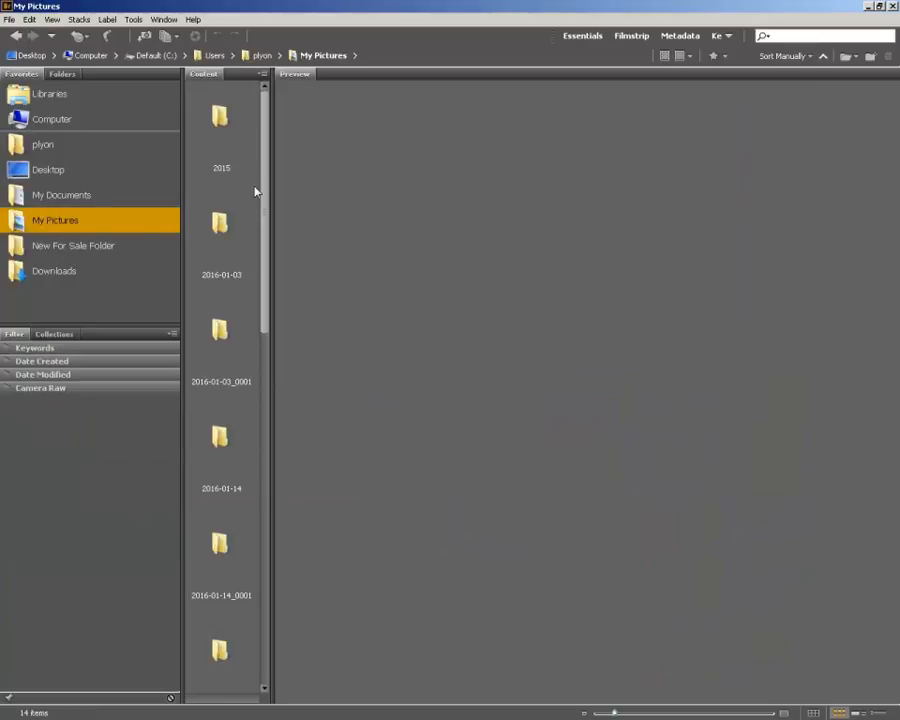
left_click_drag(264, 322, 264, 671)
double_click(221, 629)
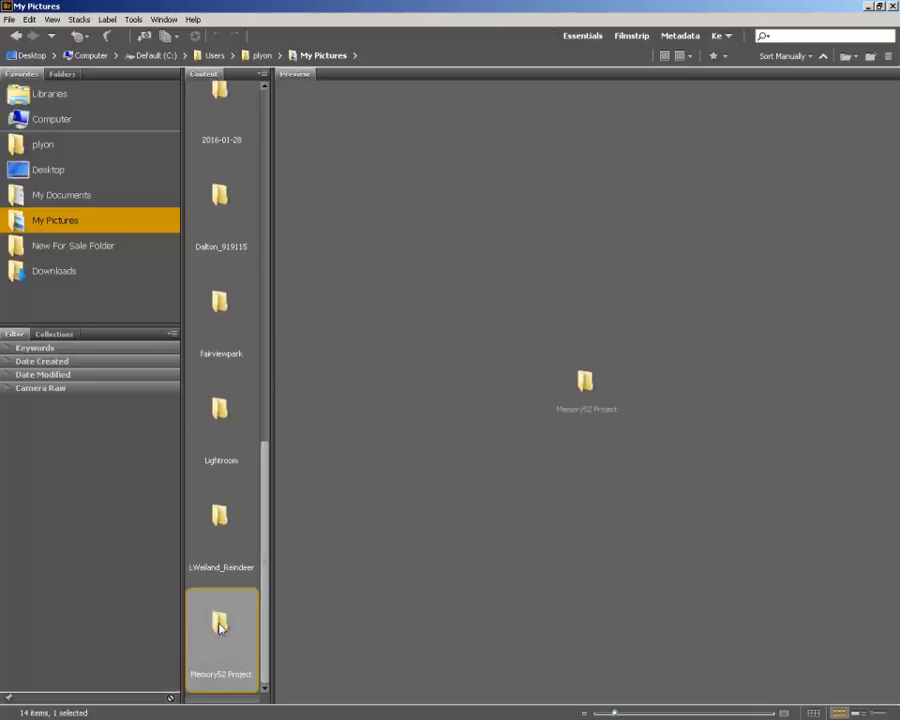
double_click(223, 115)
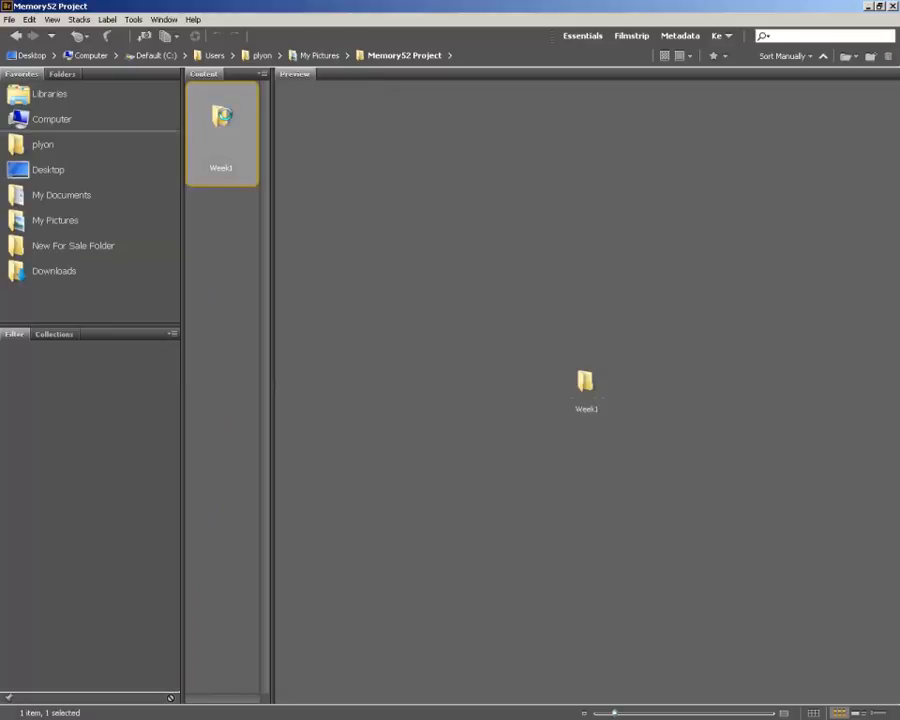
left_click(225, 125)
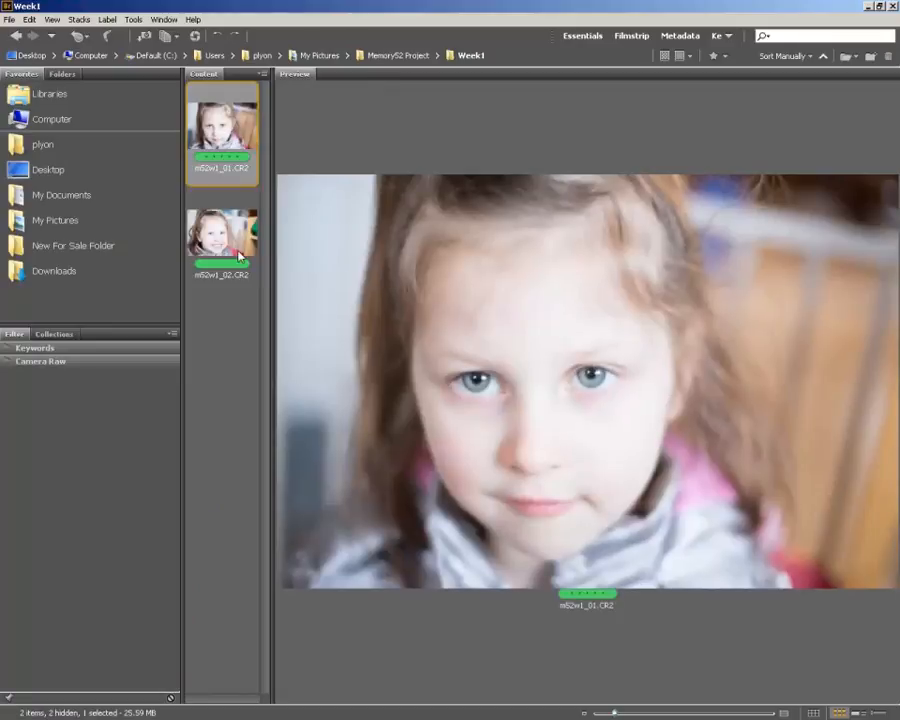
left_click(238, 253)
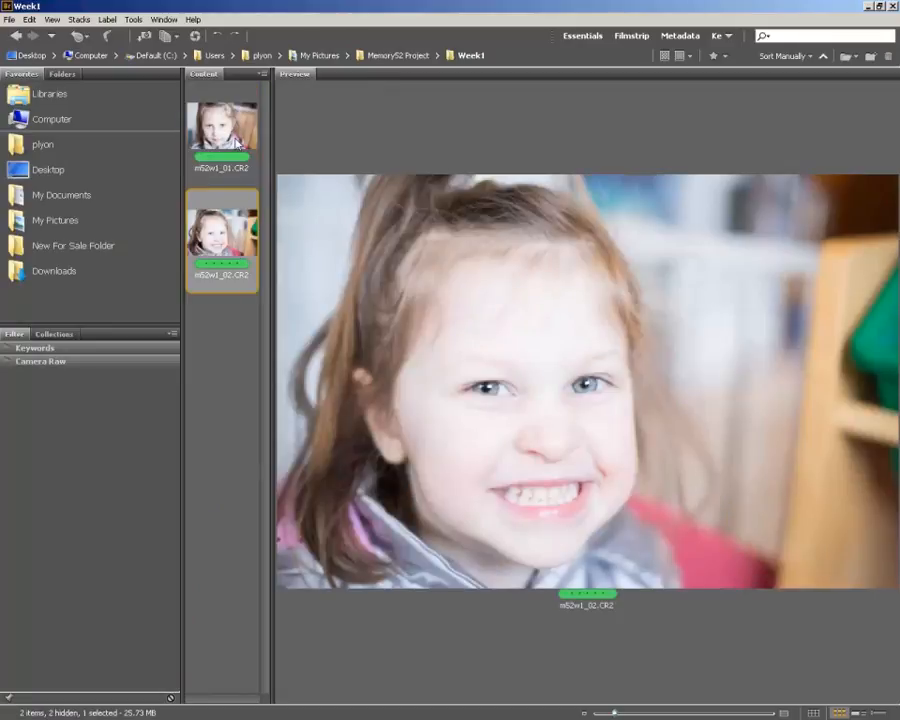